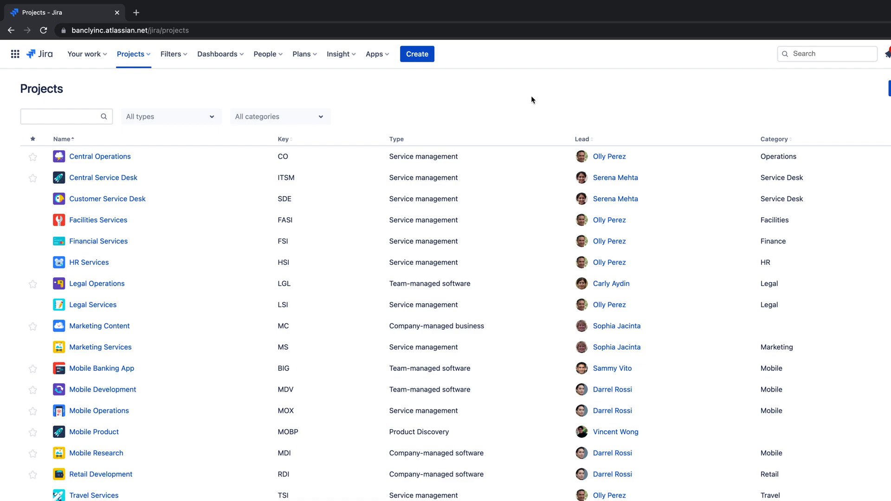
Step: Leave the Insight dropdown and show the Apps menu of installed apps
click(449, 71)
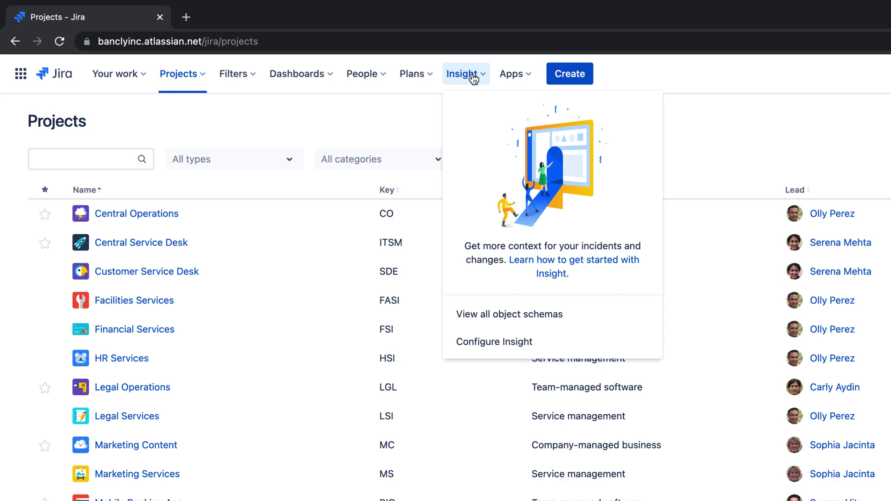
click(512, 76)
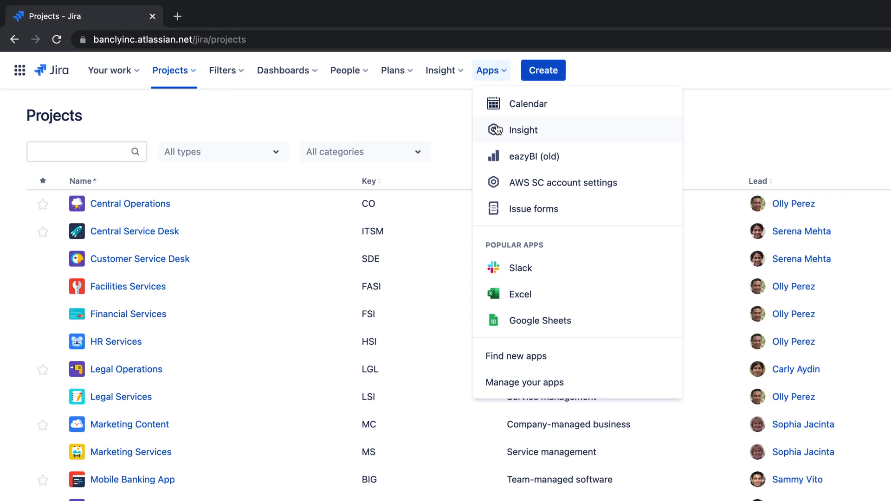
Step: Open standalone Insight's Migration Example schema to view Laptop 1's details
click(519, 135)
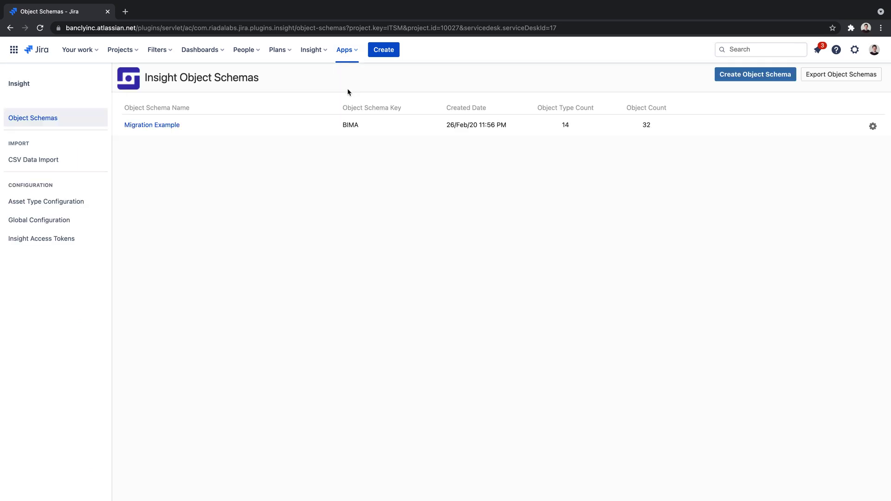
click(159, 124)
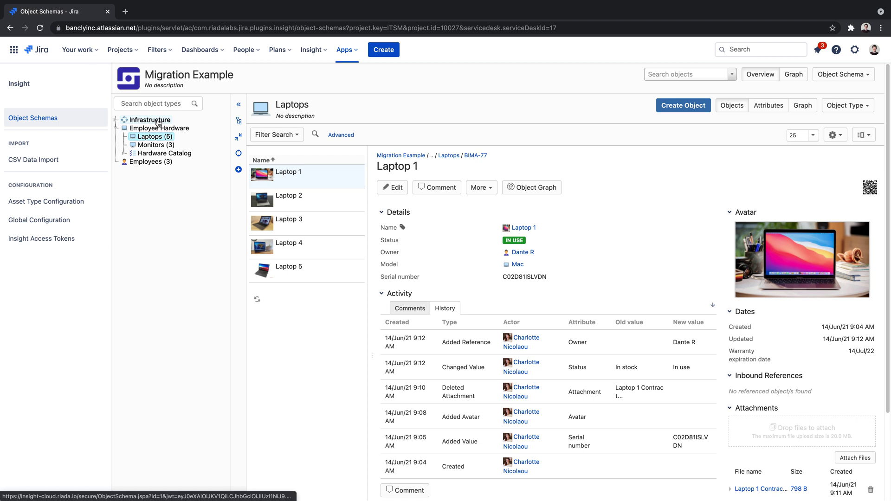
Step: Return to Object Schemas and bring up export for Migration Example with objects
click(70, 119)
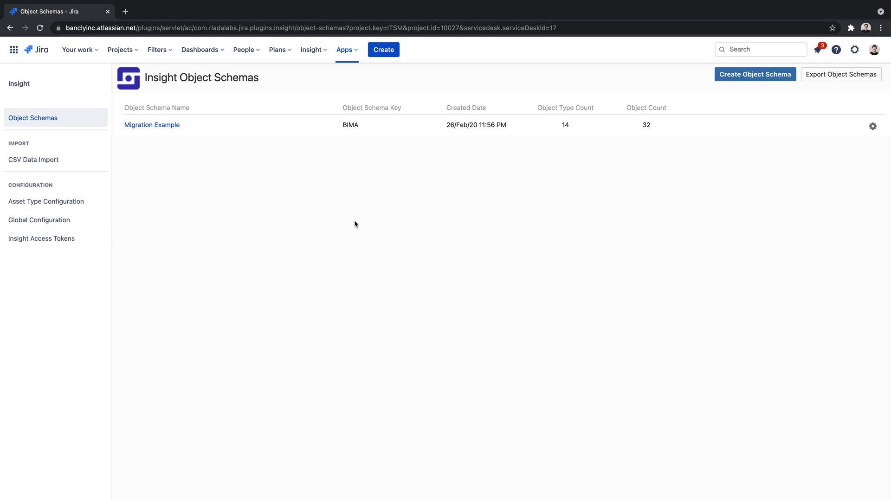
click(821, 77)
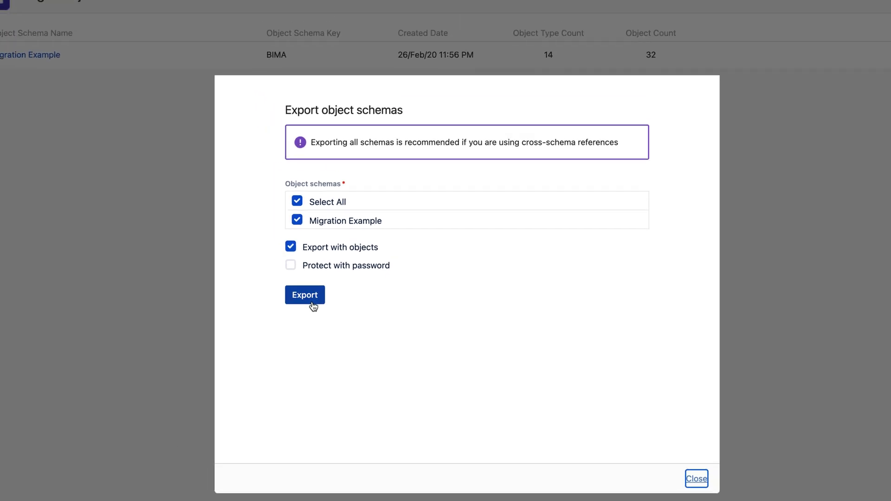
Step: Export Migration Example with objects, download the zip, and close the dialog
click(322, 312)
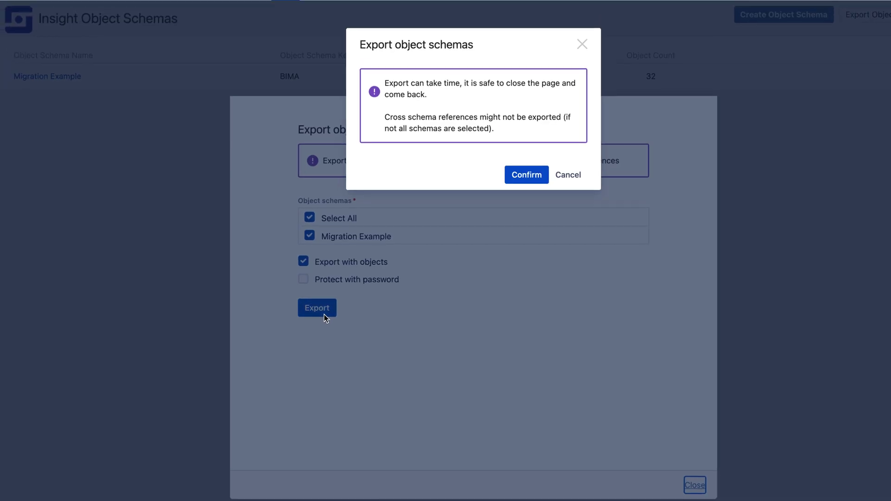
click(542, 177)
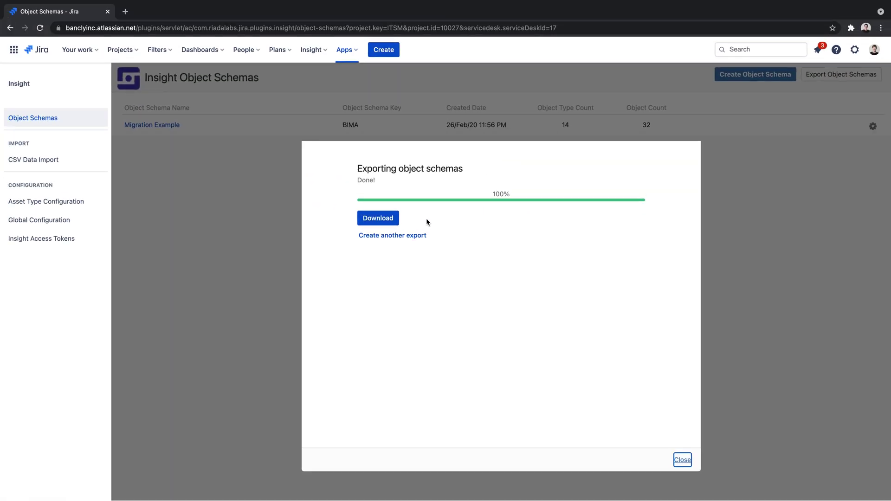
click(393, 223)
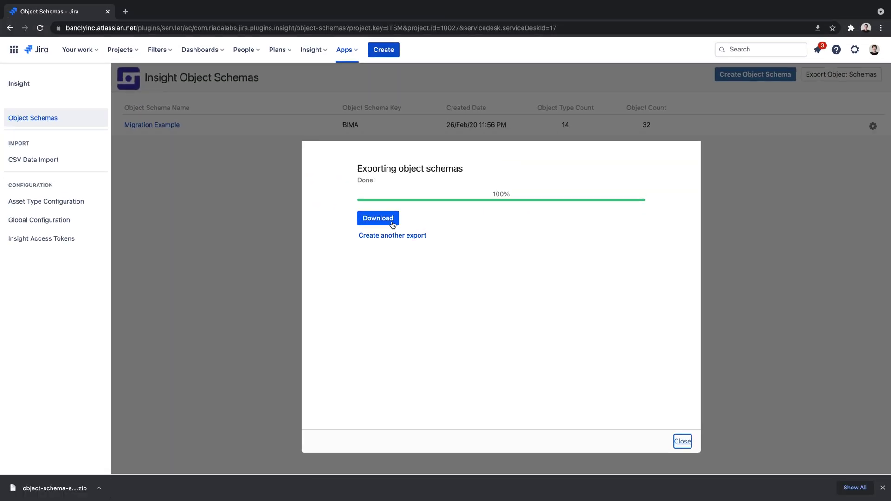
click(688, 443)
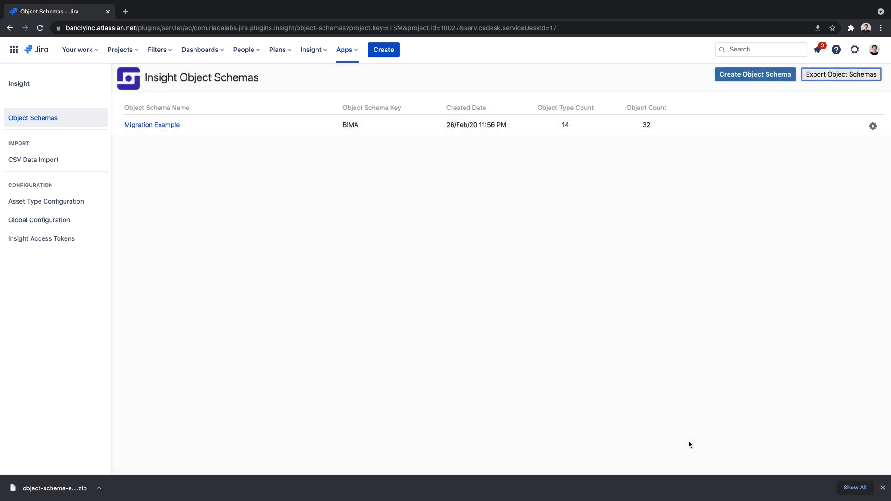
Step: Start a new object schema import from Configure Insight's Import object schema tab
click(313, 58)
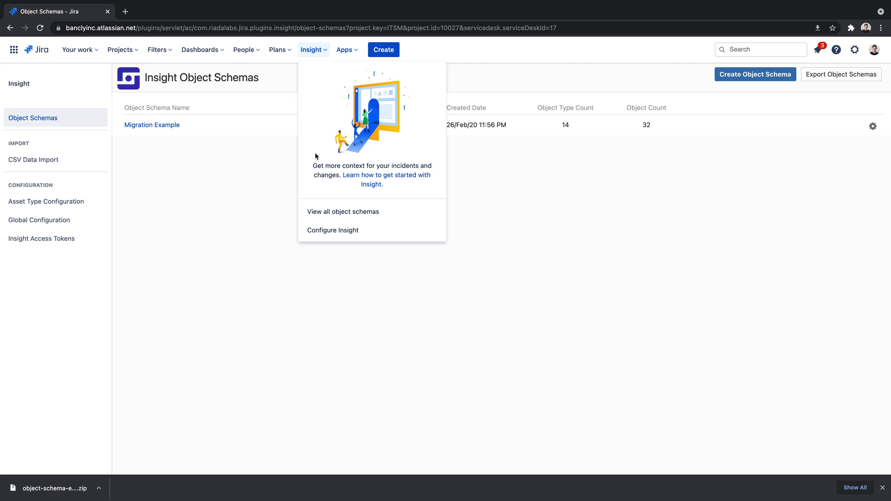
click(315, 229)
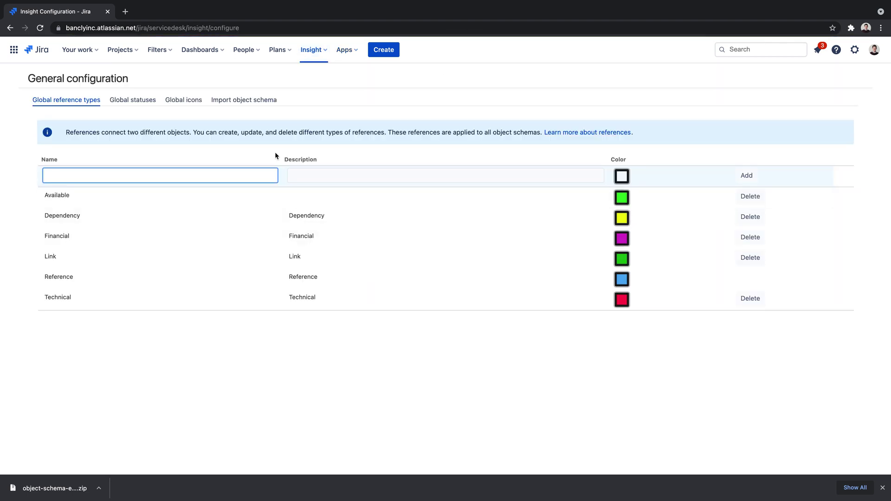
click(246, 100)
click(165, 199)
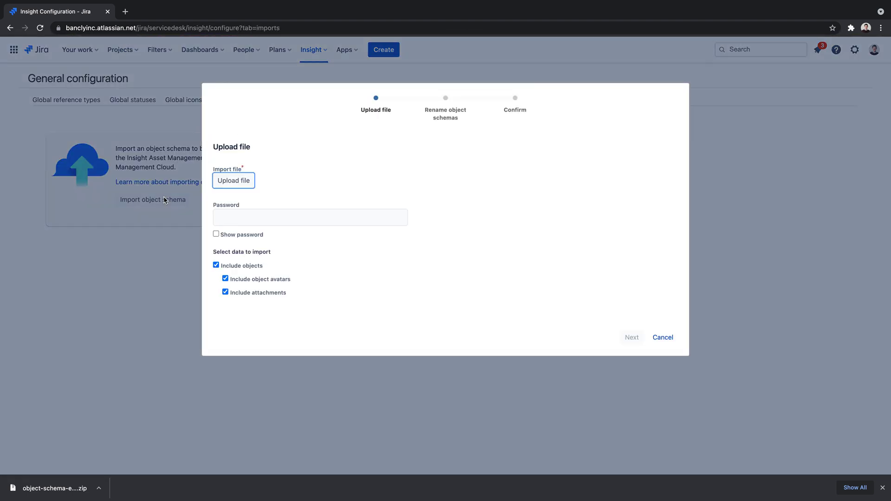
Step: Upload the most recent exported schema zip and advance to confirmation
click(230, 186)
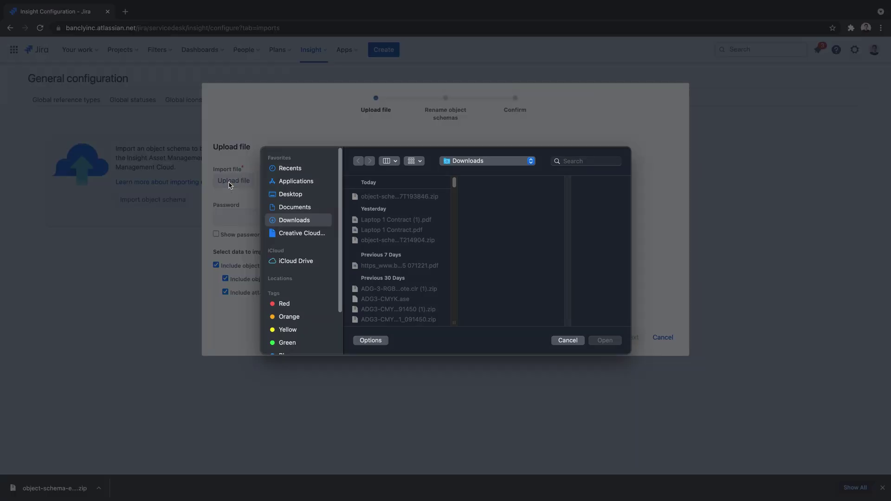
click(371, 197)
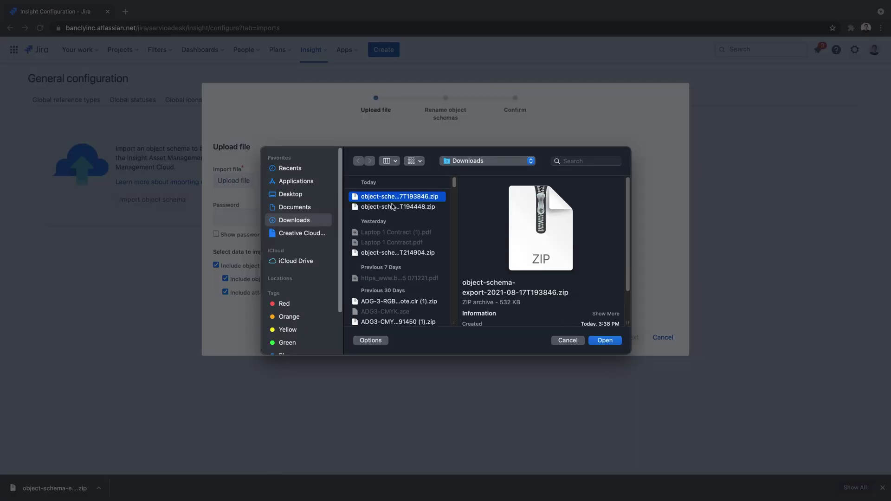
click(605, 341)
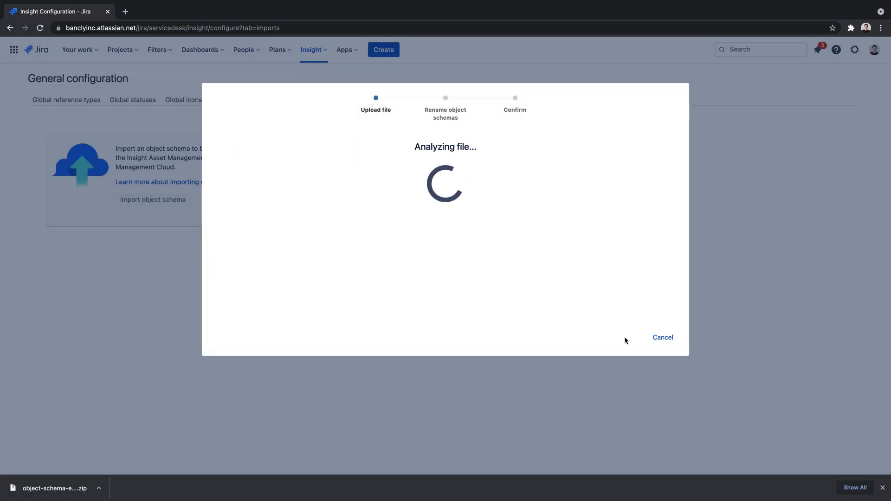
click(635, 278)
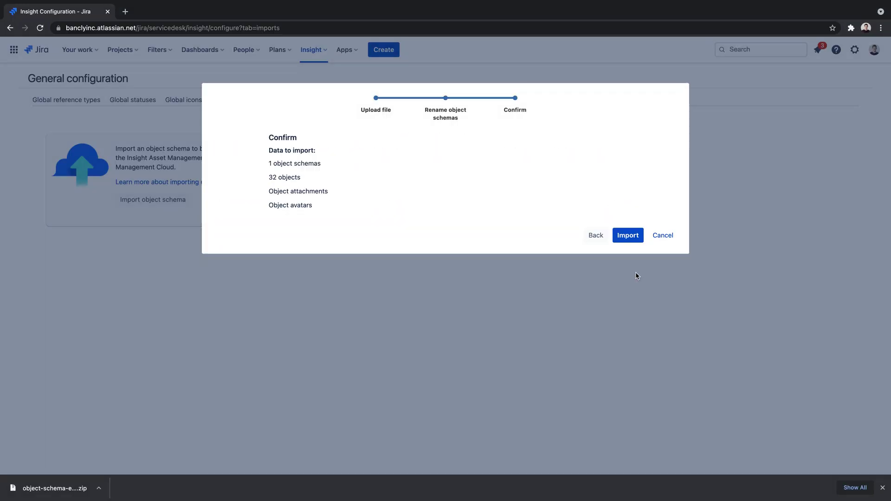
Step: Run the import and open the imported Migration Example schema at Laptop 1
click(629, 236)
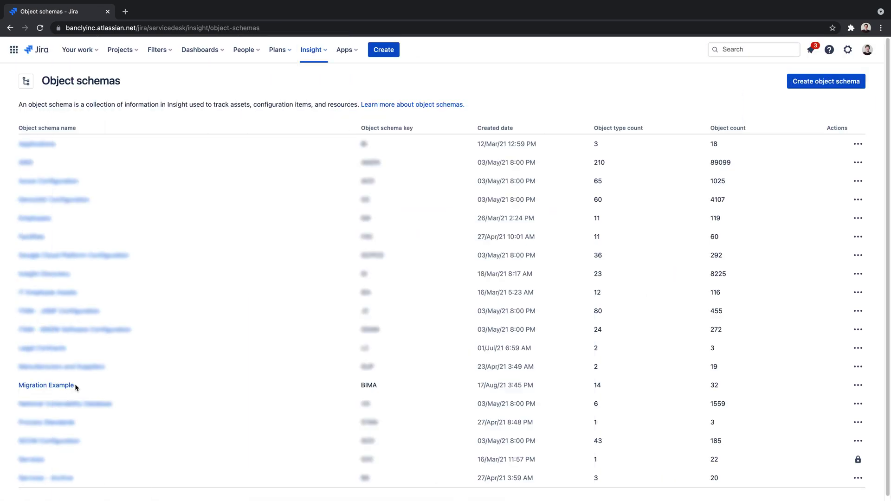
click(66, 384)
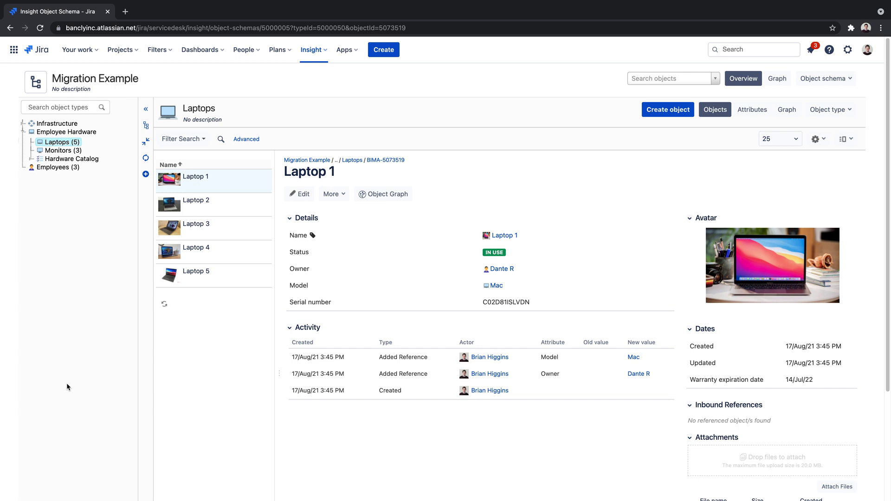
scroll(409, 433, down, 2)
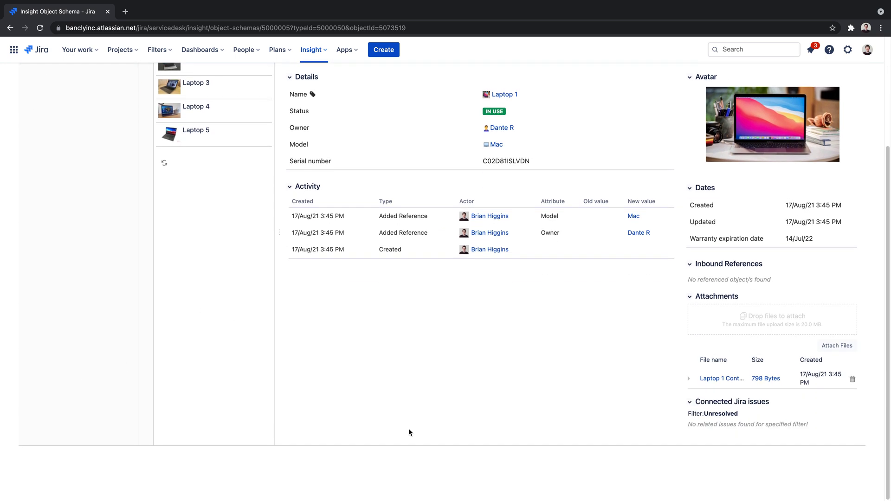